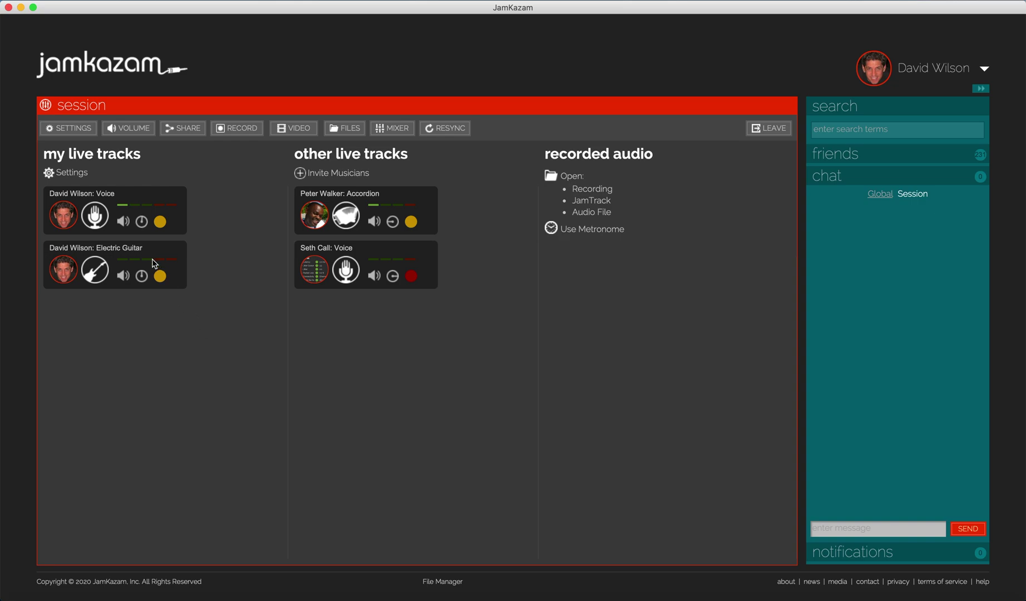
# Dismiss your Voice track's volume popup without changing it, keeping the level at 0dB.
pyautogui.click(123, 222)
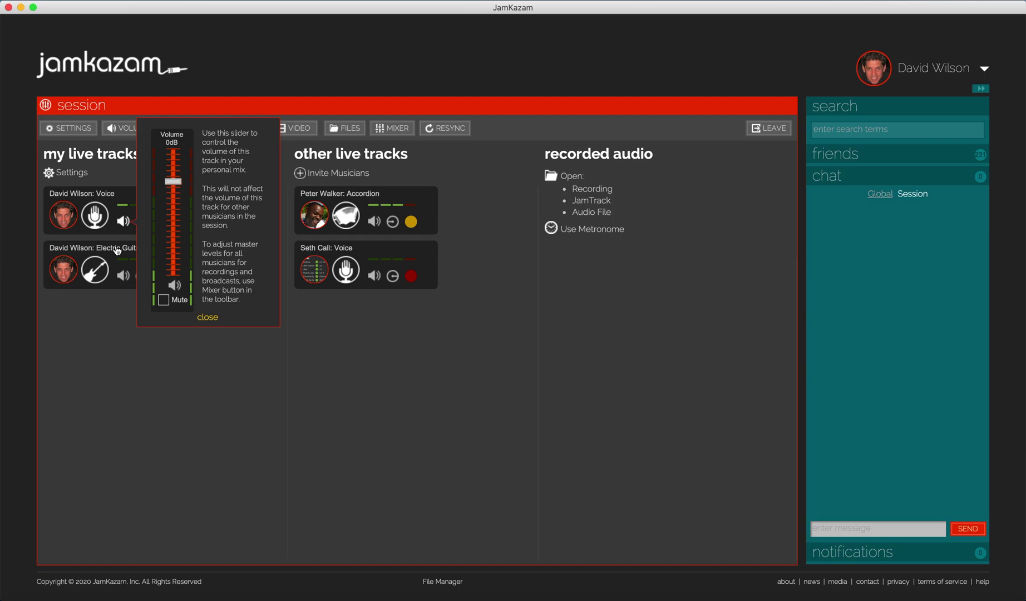
pyautogui.click(115, 305)
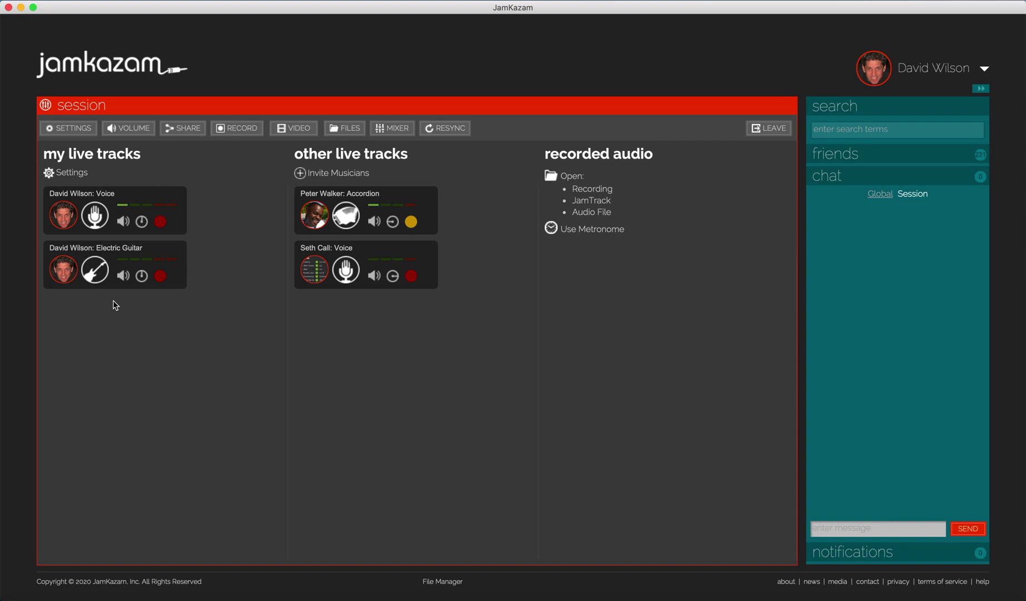
# Raise the other musician's Accordion track volume to 17dB in your personal mix.
pyautogui.click(373, 222)
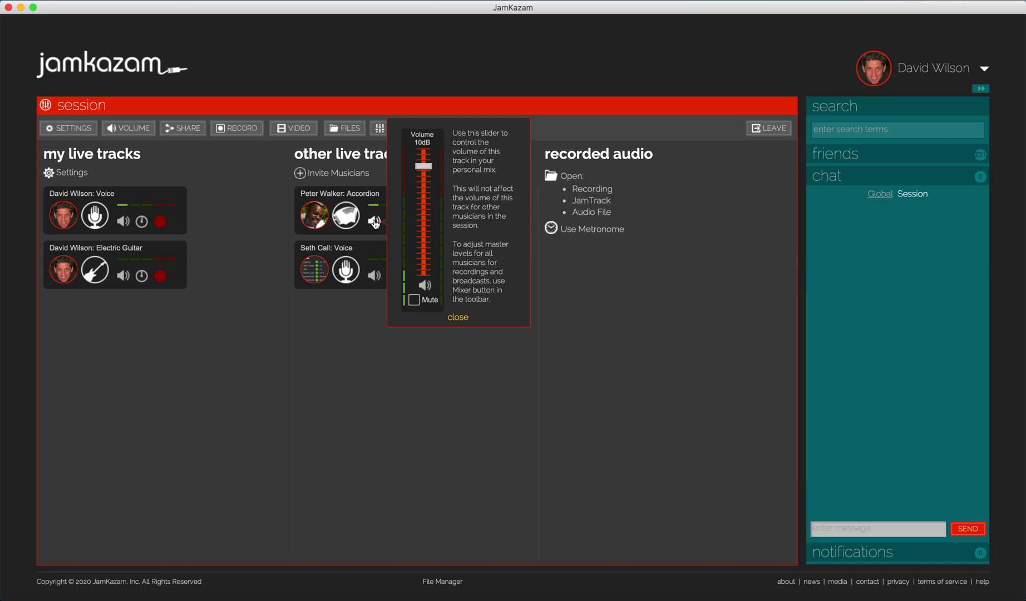
pyautogui.moveTo(423, 172)
pyautogui.mouseDown()
pyautogui.moveTo(423, 161)
pyautogui.moveTo(423, 181)
pyautogui.mouseUp()
pyautogui.click(365, 306)
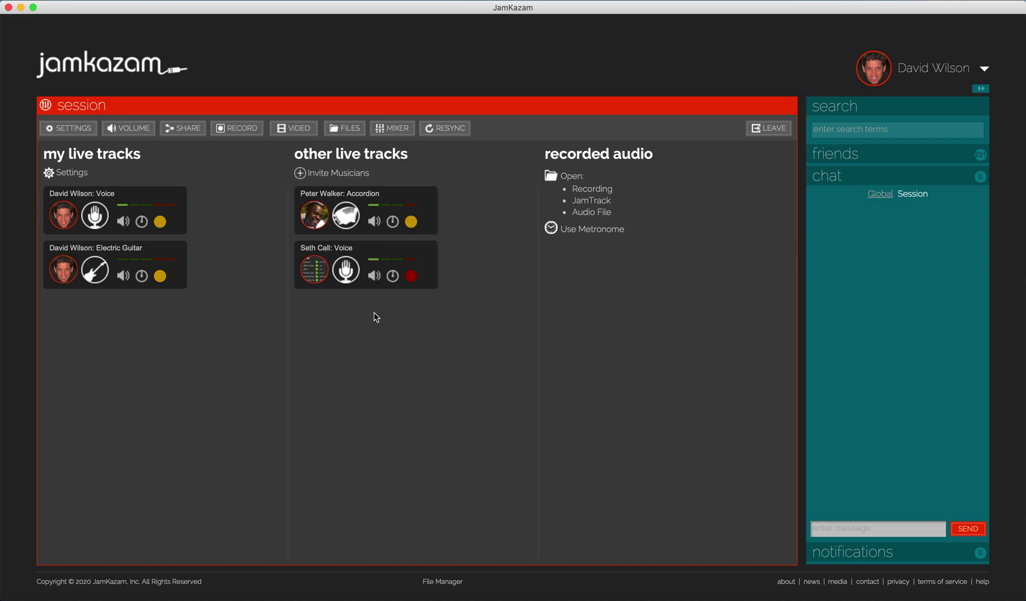
# Pan the other musician's Voice track right to 83 and the Accordion fully left to 90.
pyautogui.click(394, 276)
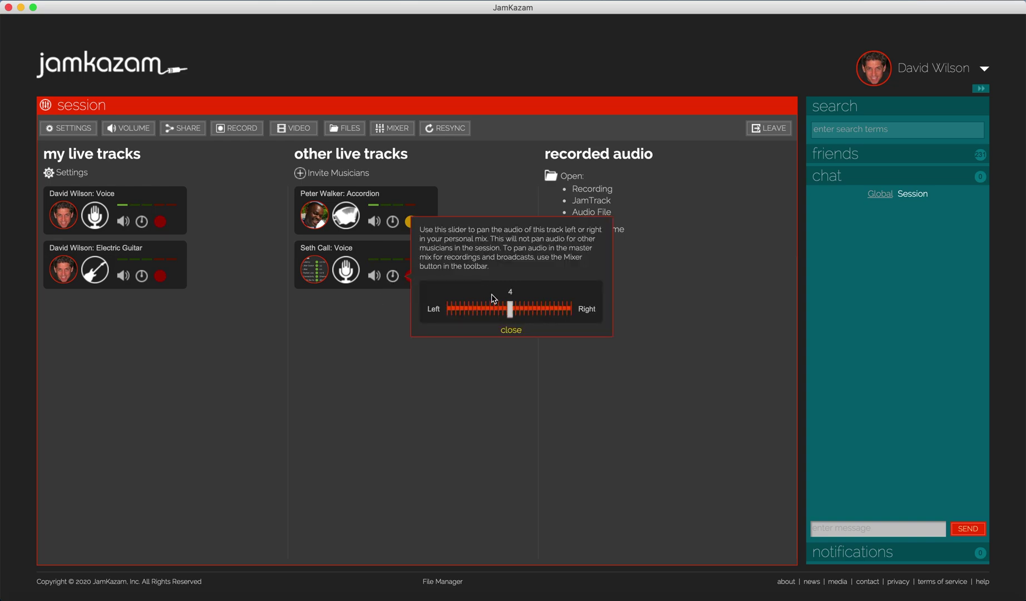
pyautogui.moveTo(510, 310); pyautogui.dragTo(577, 311)
pyautogui.click(393, 220)
pyautogui.moveTo(501, 257); pyautogui.dragTo(445, 256)
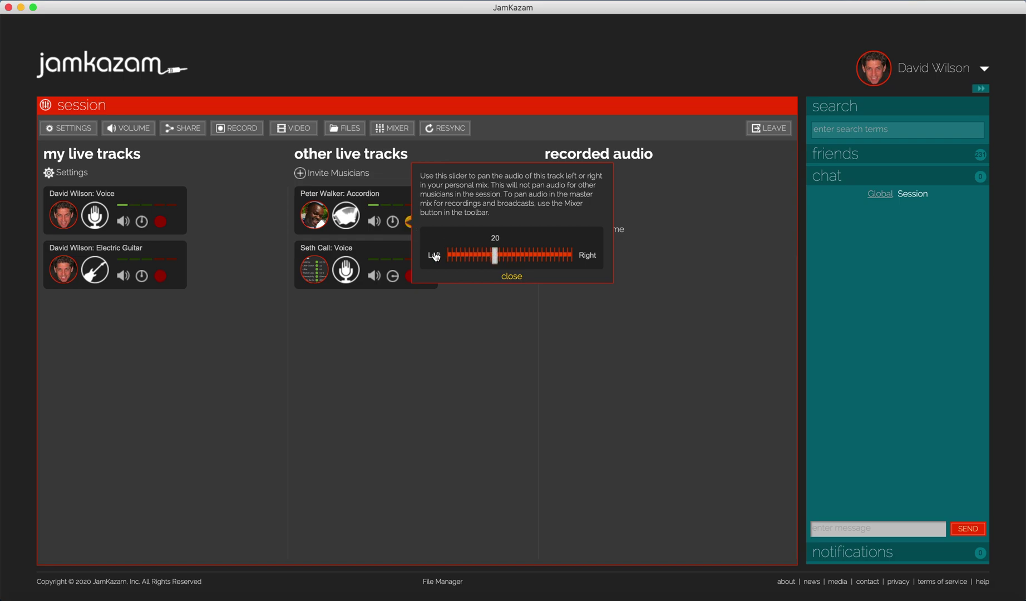
pyautogui.click(420, 352)
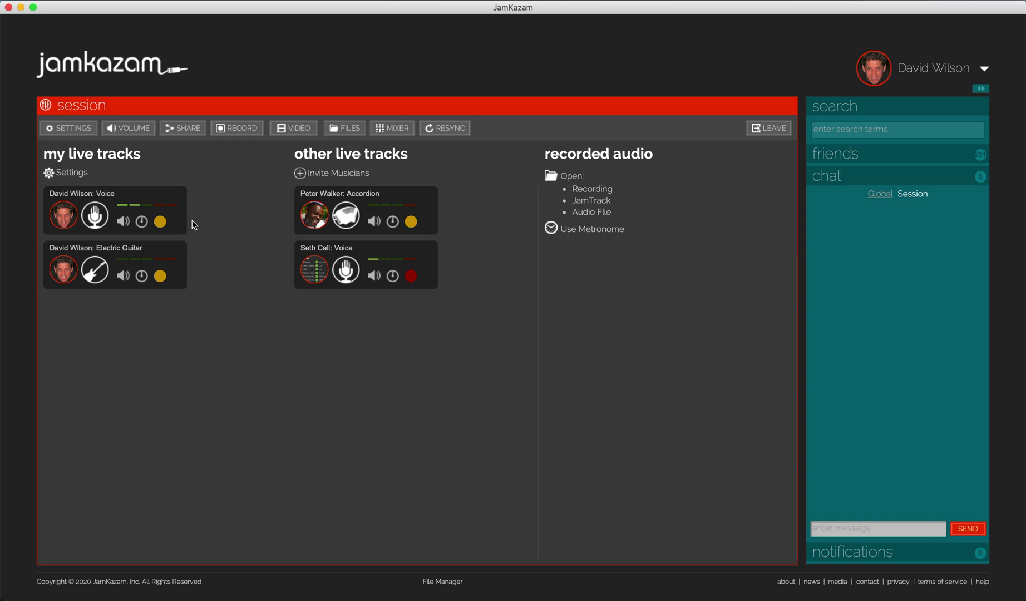
# Lower the session Music volume in the VOLUME popup from 7dB to 3dB.
pyautogui.click(137, 132)
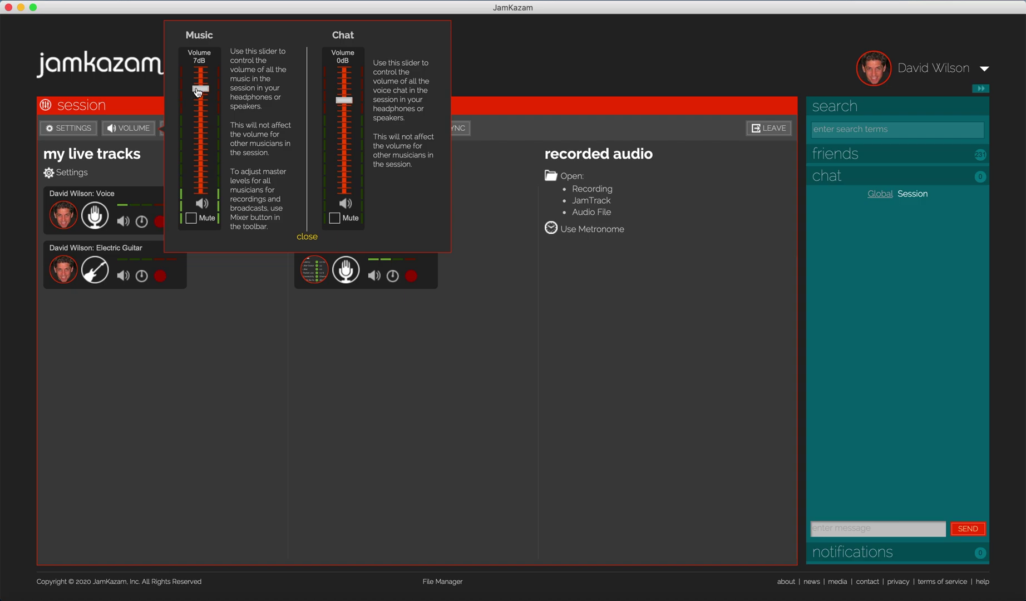
pyautogui.moveTo(199, 89); pyautogui.dragTo(200, 106)
pyautogui.click(229, 286)
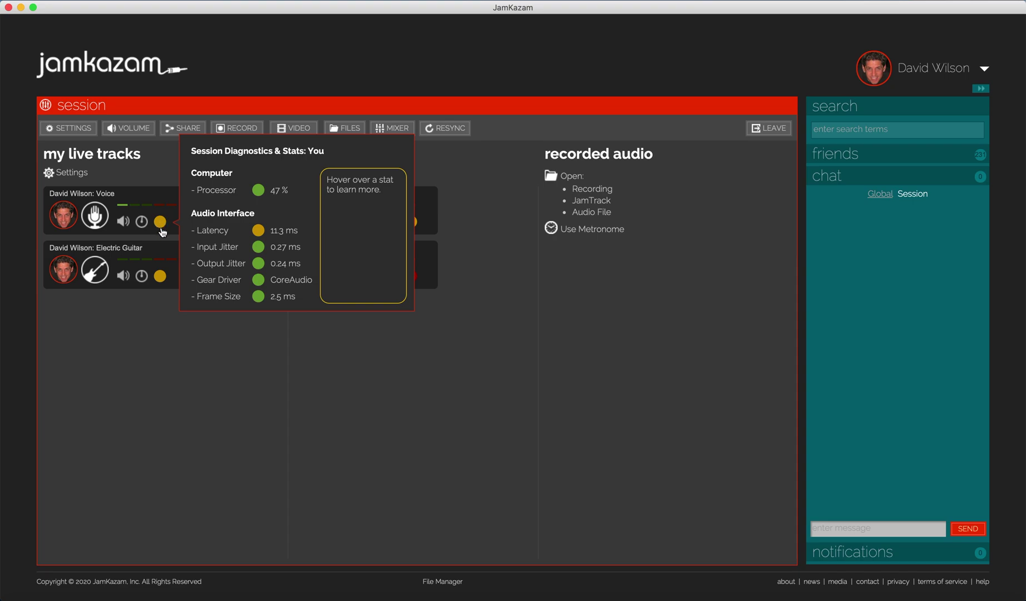
# Close your own session diagnostics window to return to the track list.
pyautogui.click(155, 342)
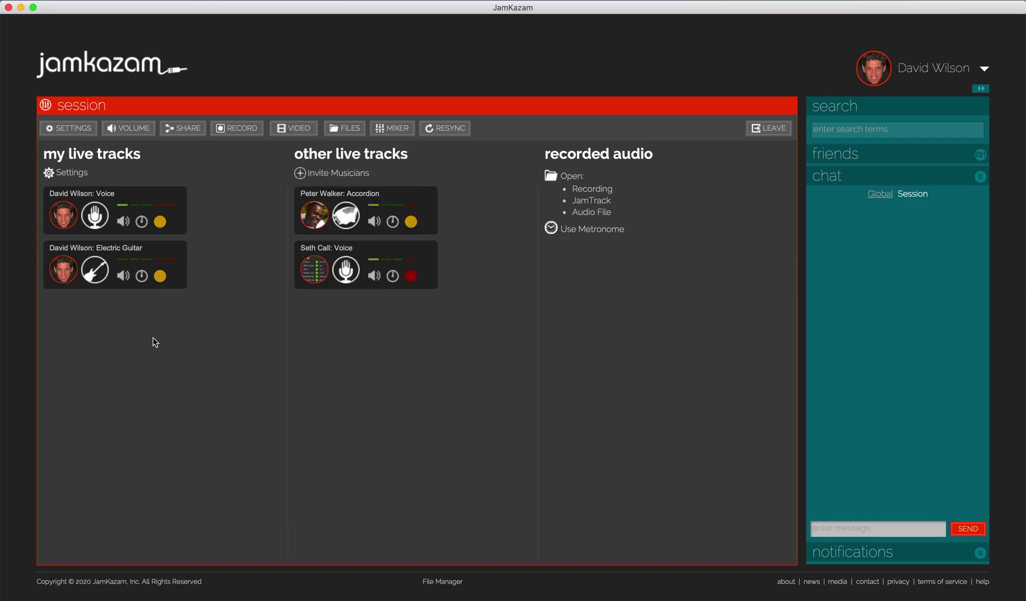